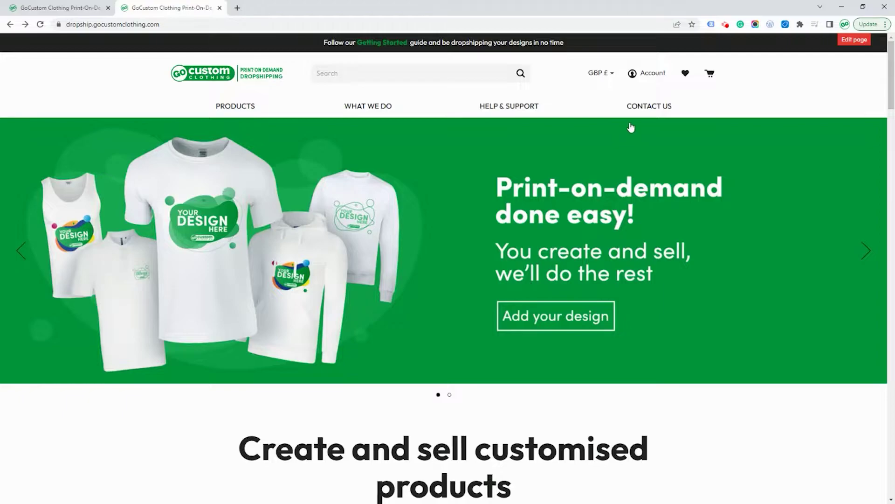
Step: Go to Account, then Integrations, to see the available store integrations
left_click(650, 78)
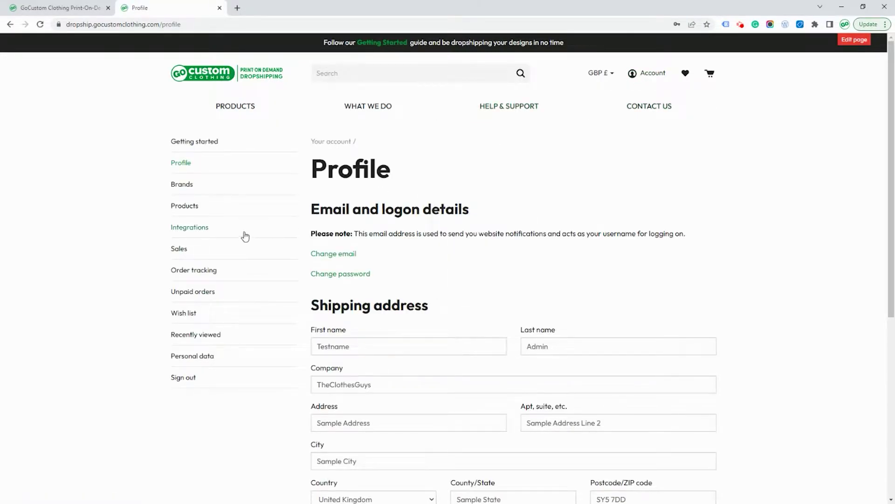
left_click(201, 232)
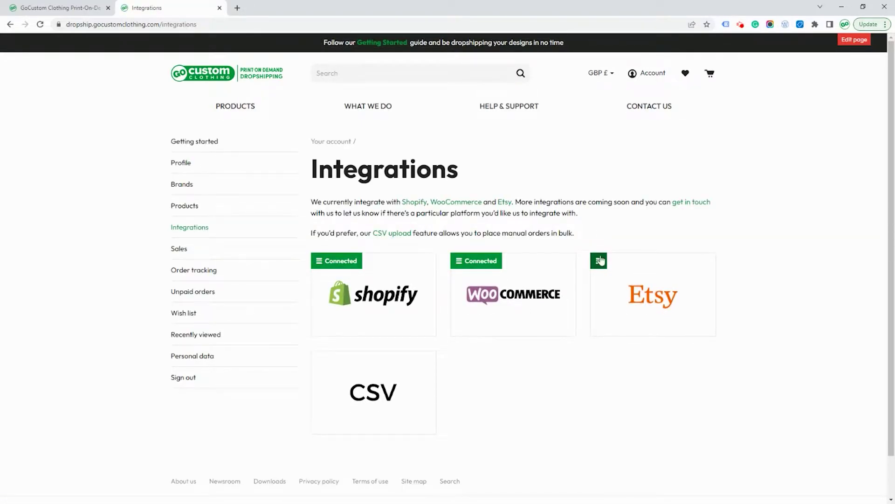
Step: Choose Connect my store from the Etsy card and start the Etsy store connection
left_click(599, 263)
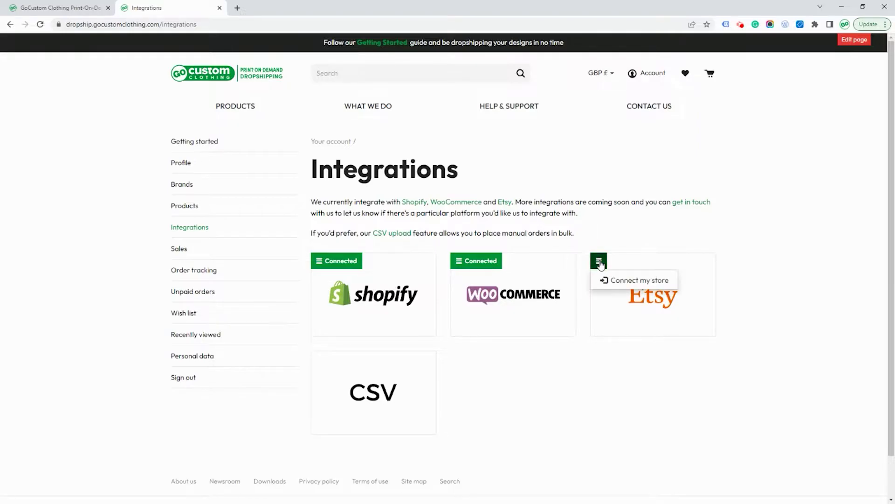
left_click(608, 280)
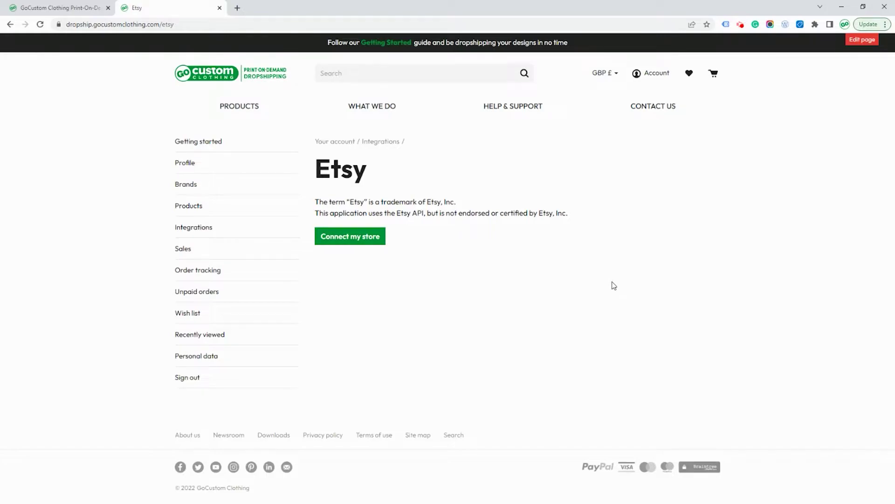
left_click(356, 242)
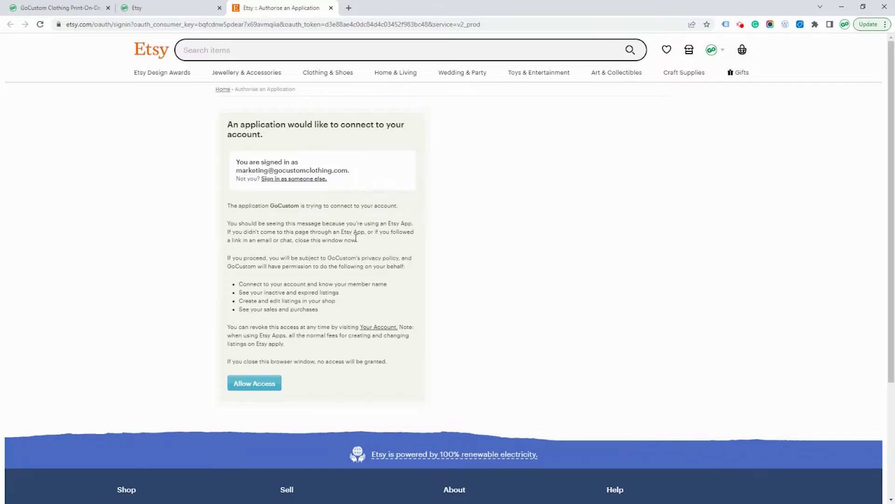
Step: Allow GoCustom access on Etsy to connect the GoCustomTest store, then return to Products
left_click(259, 388)
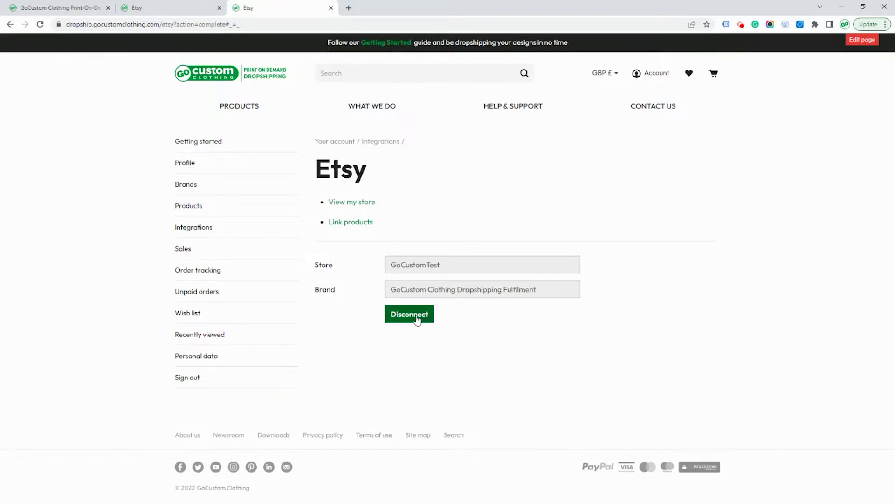
key("ctrl+w")
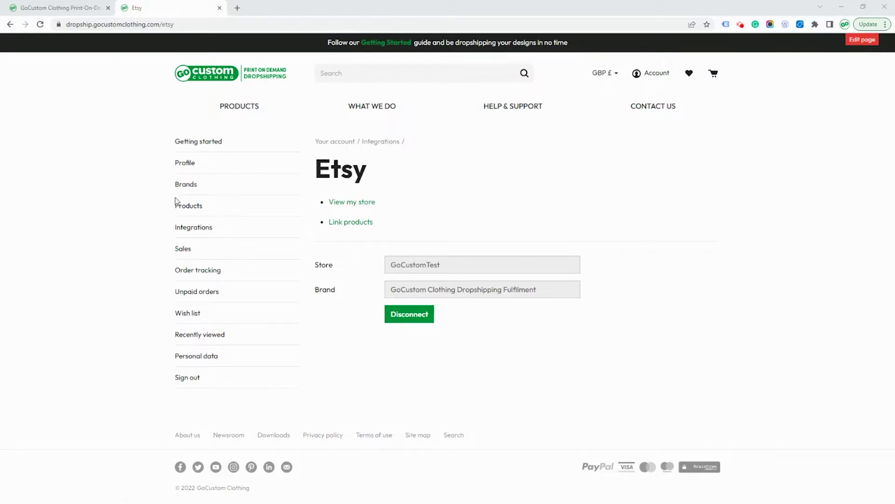
left_click(197, 208)
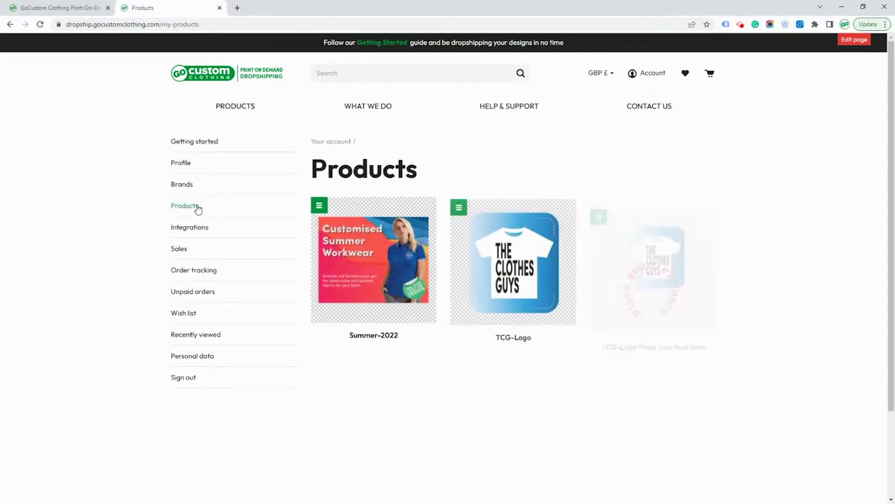
Step: Manage The Clothes Guys Anthem Tee design and choose Export on its Anthem AM010 T-Shirt
left_click(322, 366)
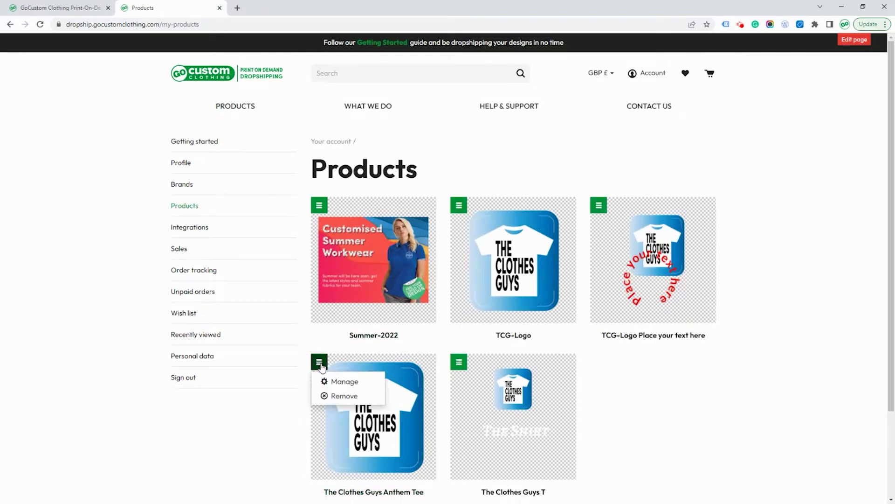
left_click(339, 384)
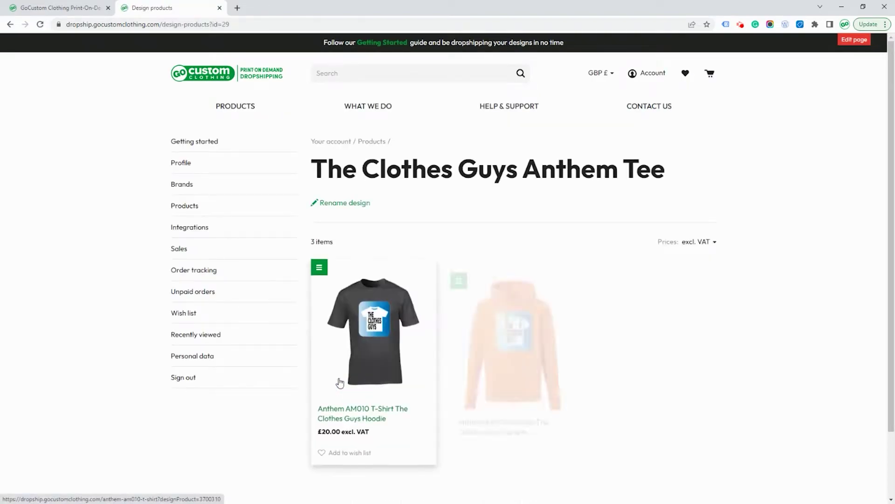
left_click(320, 268)
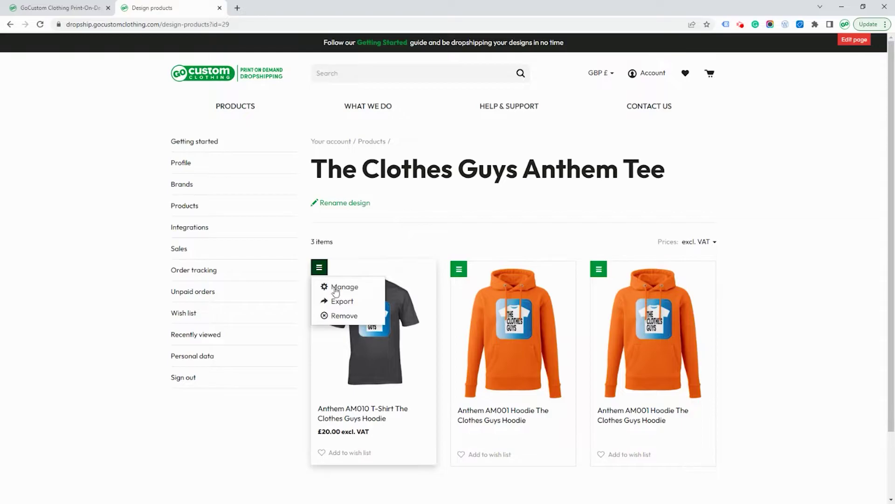
left_click(347, 307)
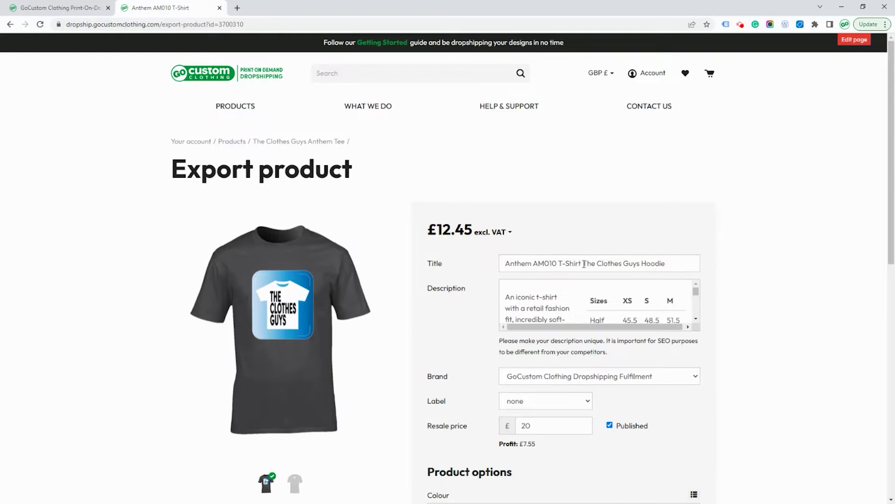
Step: Remove 'Hoodie' and 'AM010' from the title, leaving 'Anthem T-Shirt The Clothes Guys'
left_click_drag(677, 262, 644, 266)
key("BackSpace")
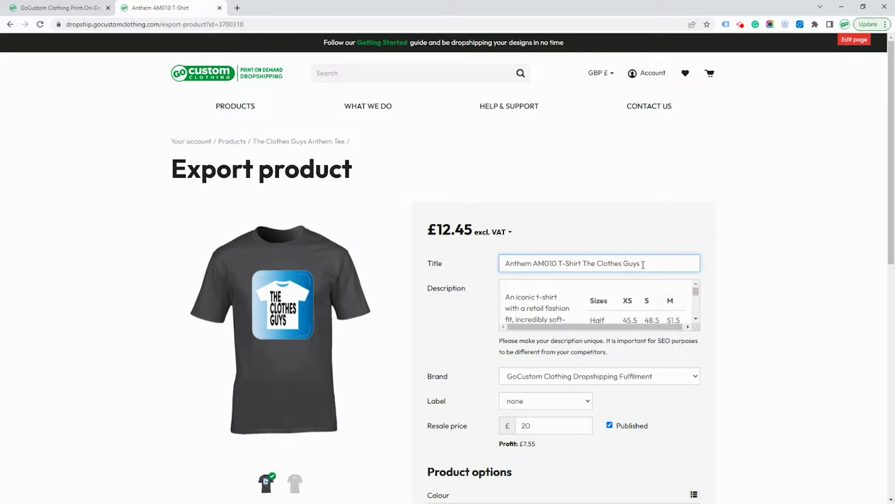
left_click_drag(558, 265, 536, 265)
key("BackSpace")
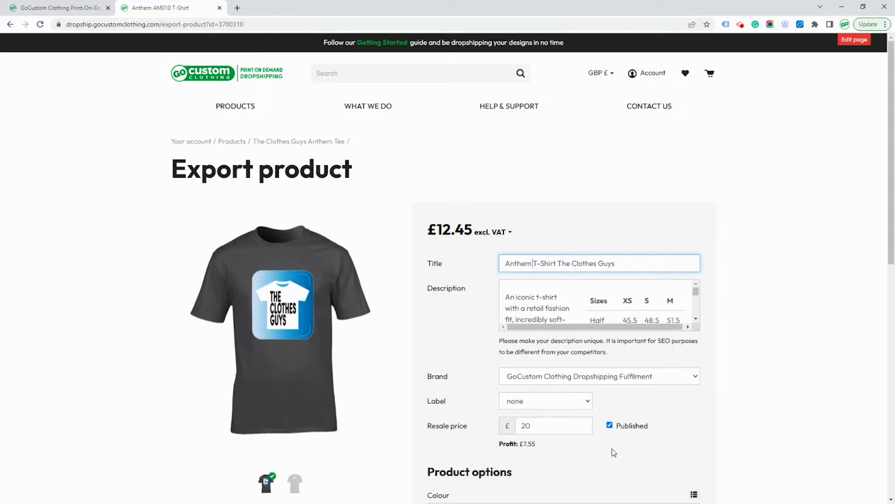
Step: Keep the product Published and raise the resale price from £20 to £25
left_click_drag(891, 244, 892, 354)
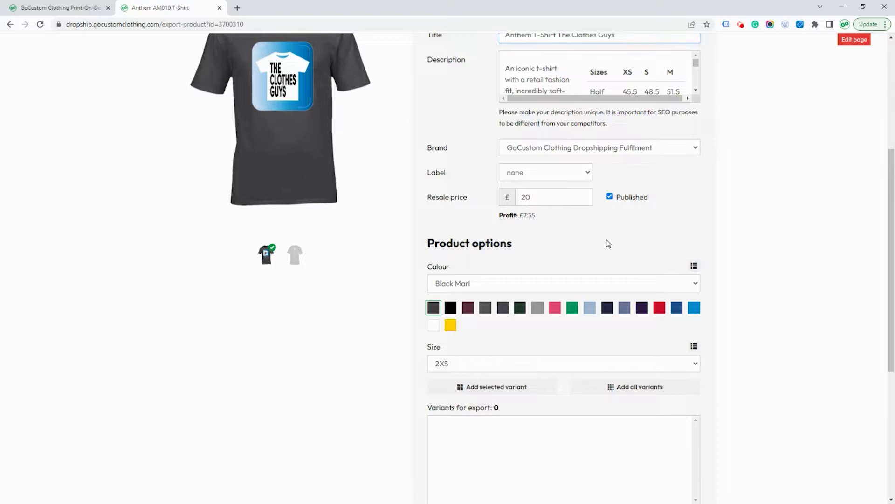
left_click(610, 197)
left_click(610, 197)
left_click(536, 203)
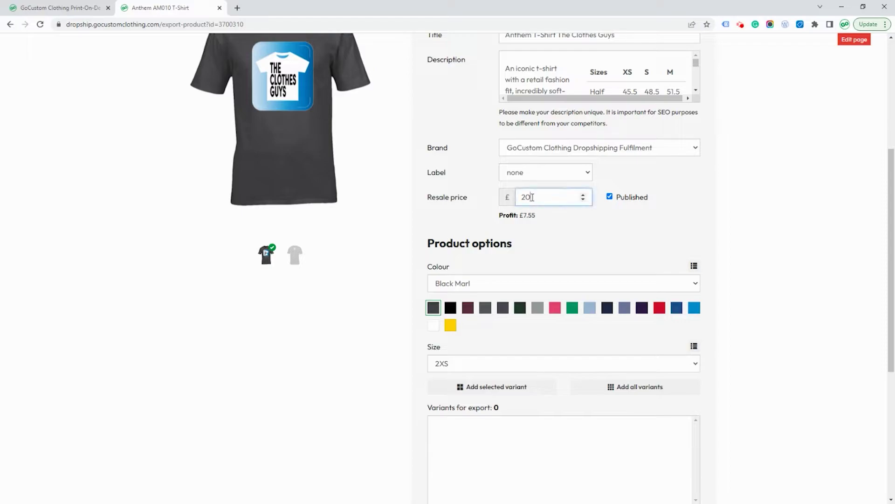
key("BackSpace")
type("5")
left_click(569, 220)
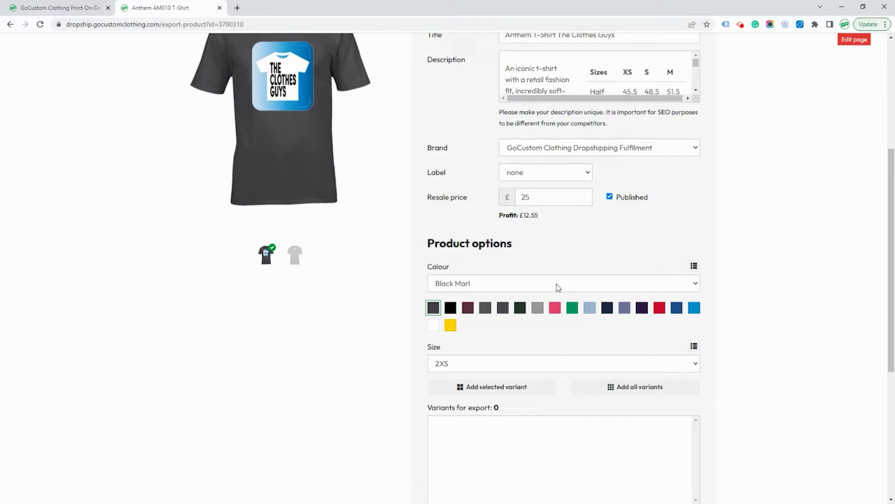
Step: Add all Hot Pink sizes as export variants
left_click(555, 308)
scroll(891, 329, "down", 2)
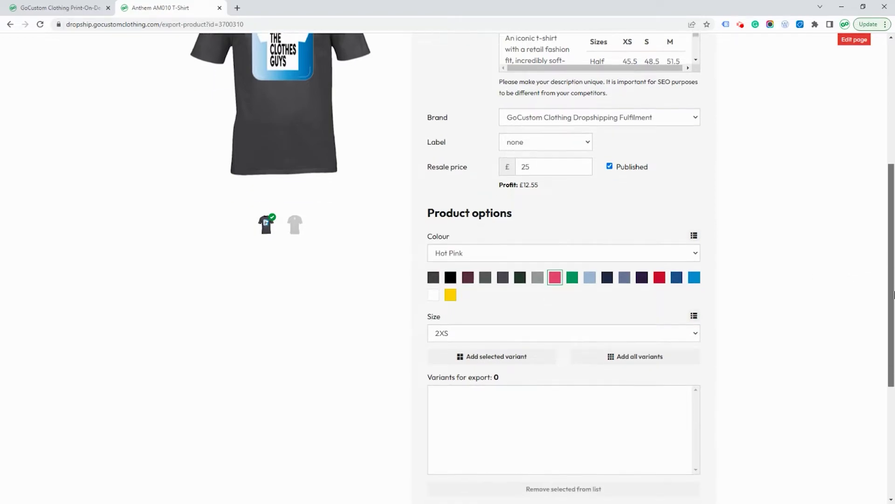
left_click(694, 163)
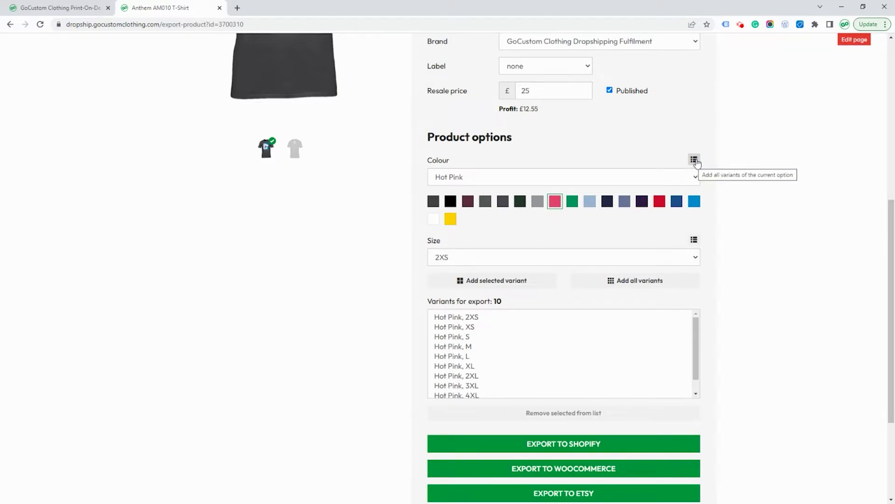
mouse_move(695, 351)
left_mouse_down()
mouse_move(698, 374)
mouse_move(698, 340)
left_mouse_up()
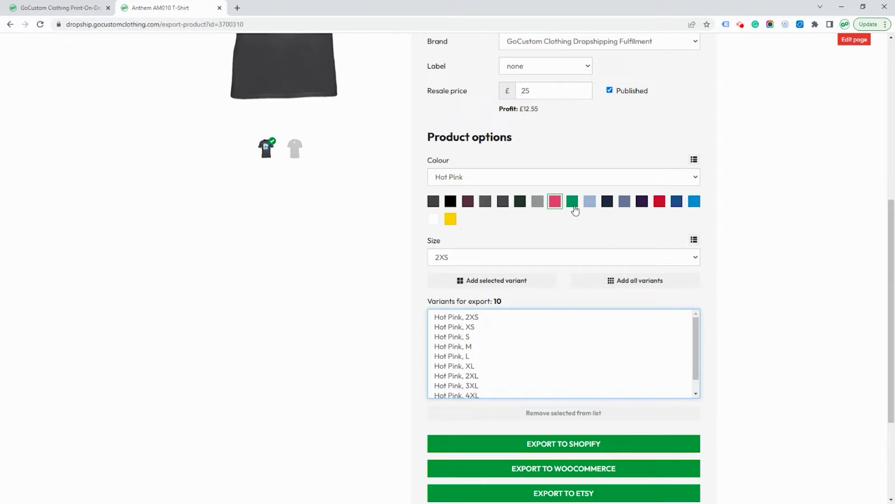
Step: Add all Forest Green sizes too, then export the 20-variant t-shirt to Etsy
left_click(522, 202)
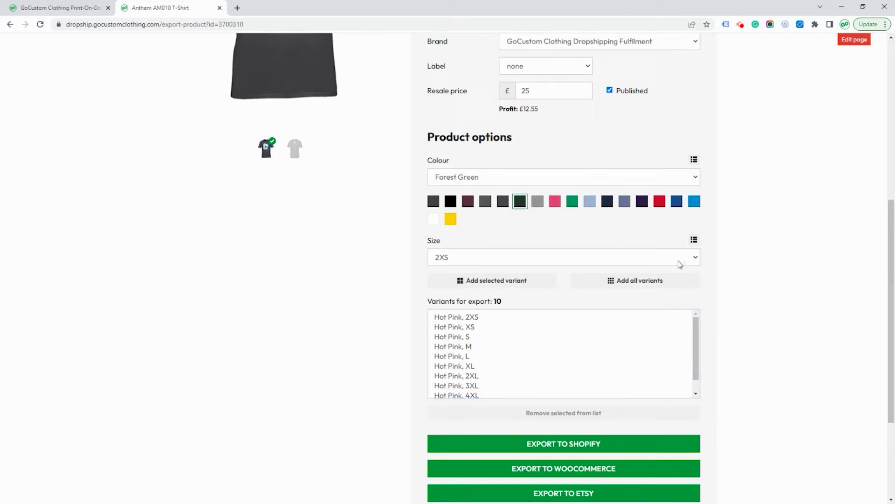
left_click(695, 160)
mouse_move(698, 329)
left_mouse_down()
mouse_move(697, 378)
mouse_move(695, 326)
left_mouse_up()
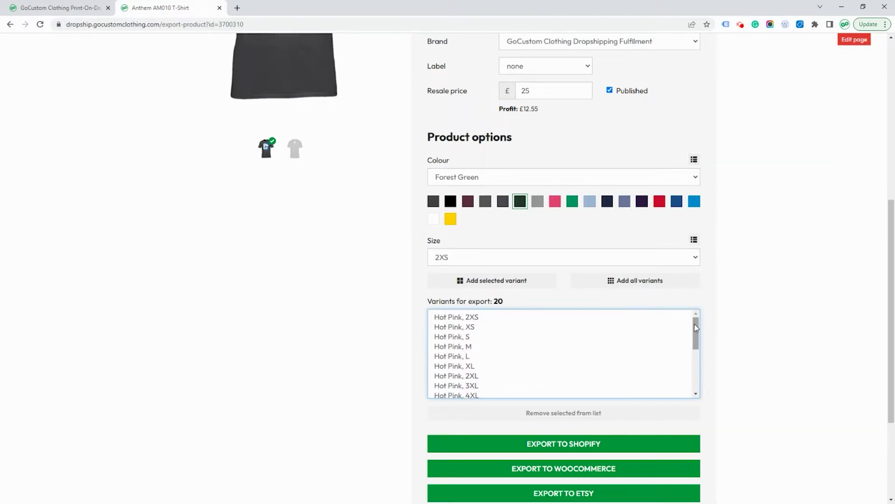
left_click_drag(892, 323, 891, 366)
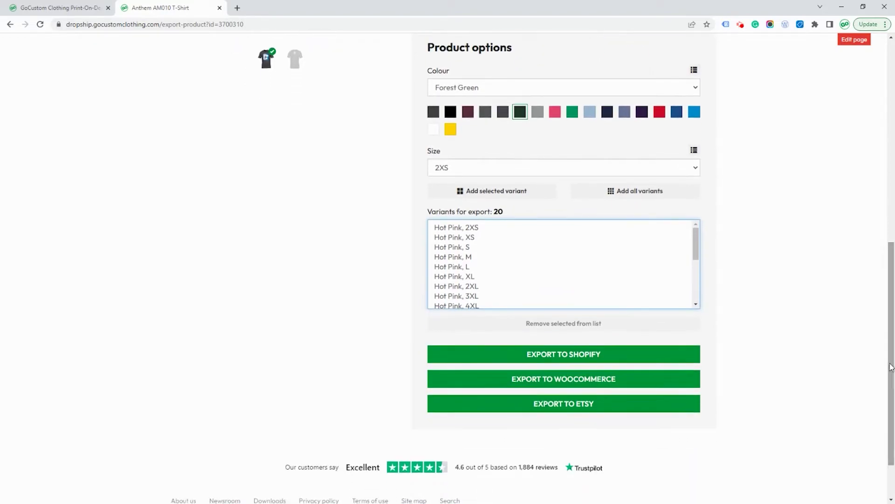
left_click(559, 412)
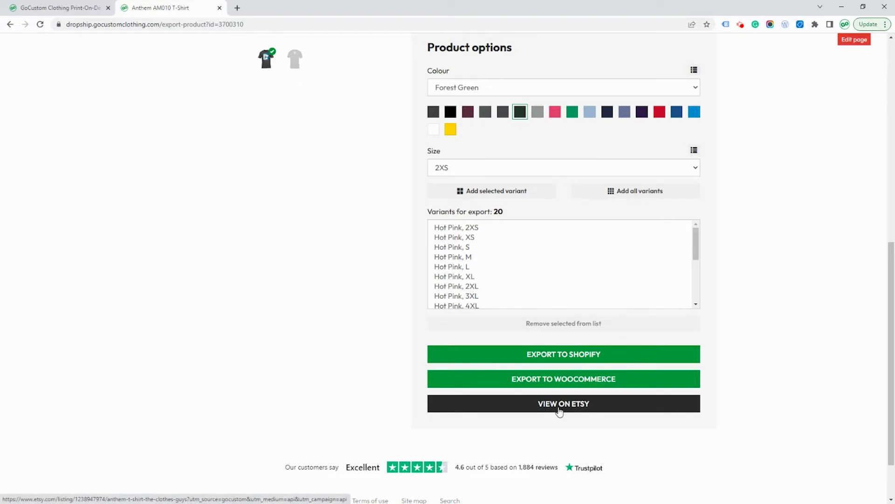
Step: View the exported Anthem T-Shirt listing on Etsy and browse its second and third photos
left_click(559, 404)
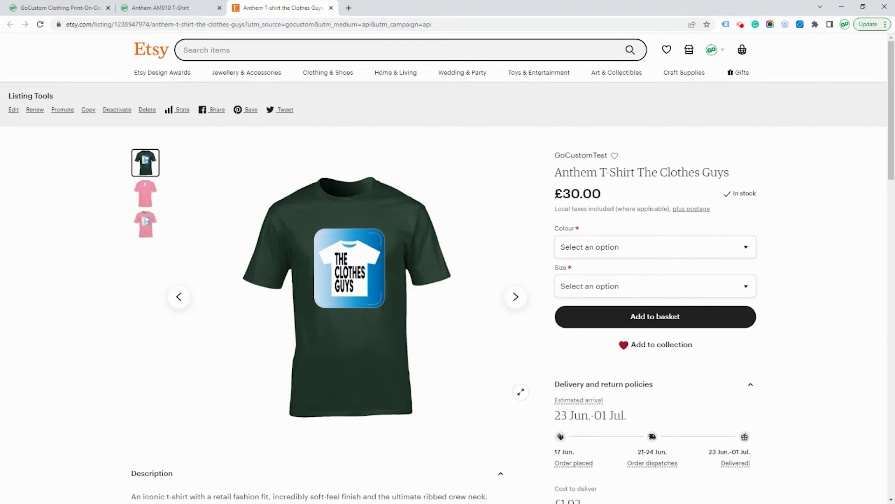
left_click(516, 300)
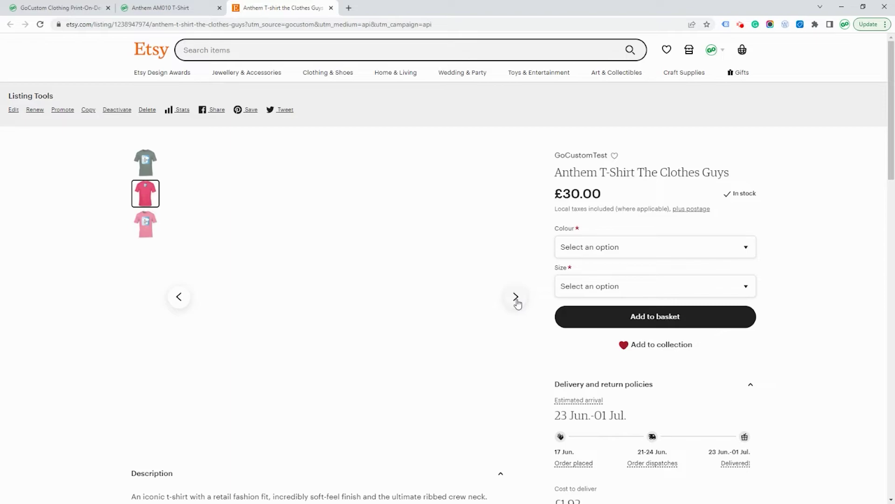
left_click(516, 298)
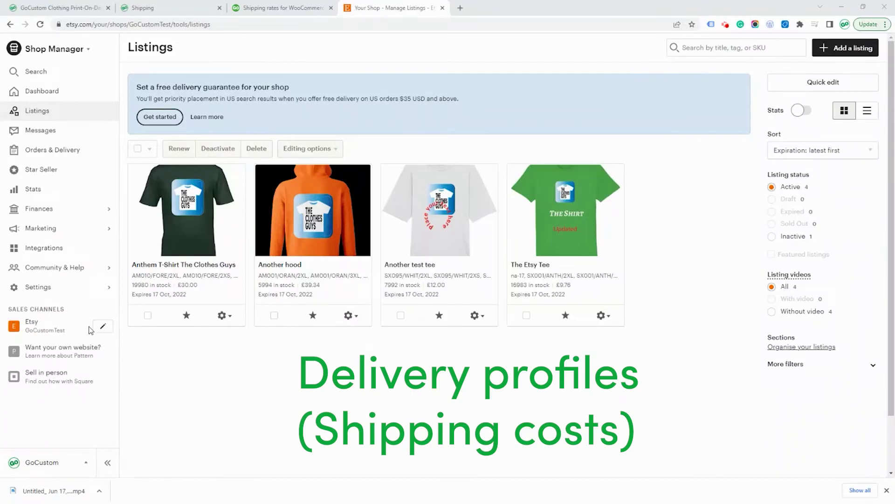
Step: Open Settings > Delivery settings and edit the first delivery profile
left_click(60, 290)
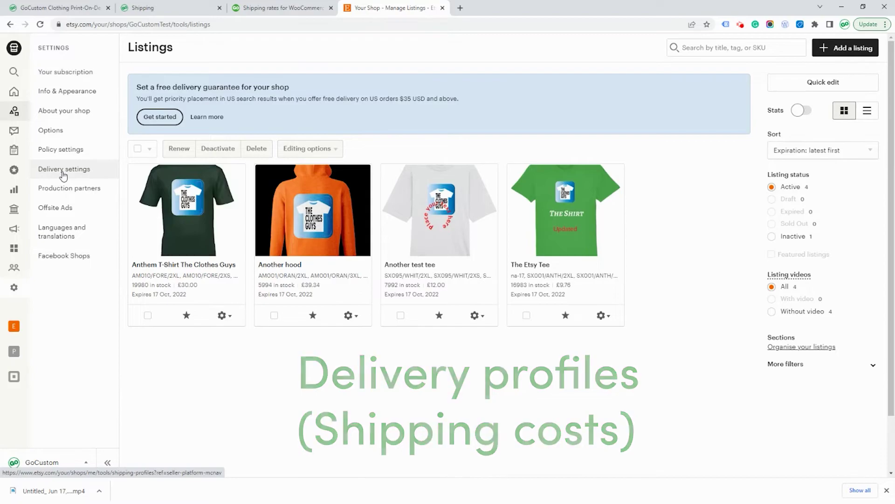
left_click(64, 171)
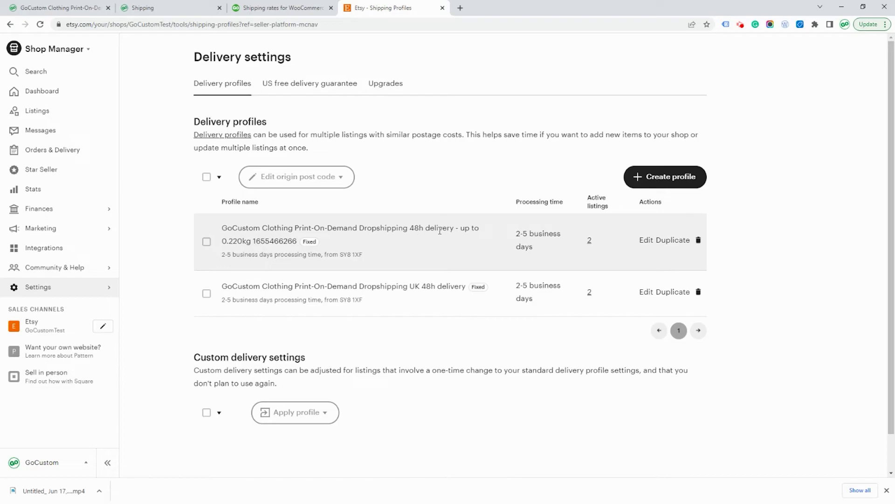
left_click(644, 243)
Step: Inspect the '48h delivery up to 0.220kg' name unchanged, then review the $2.28 Royal Mail 48 Tracked upgrade
left_click(571, 136)
left_click_drag(571, 136, 606, 136)
left_click(466, 136)
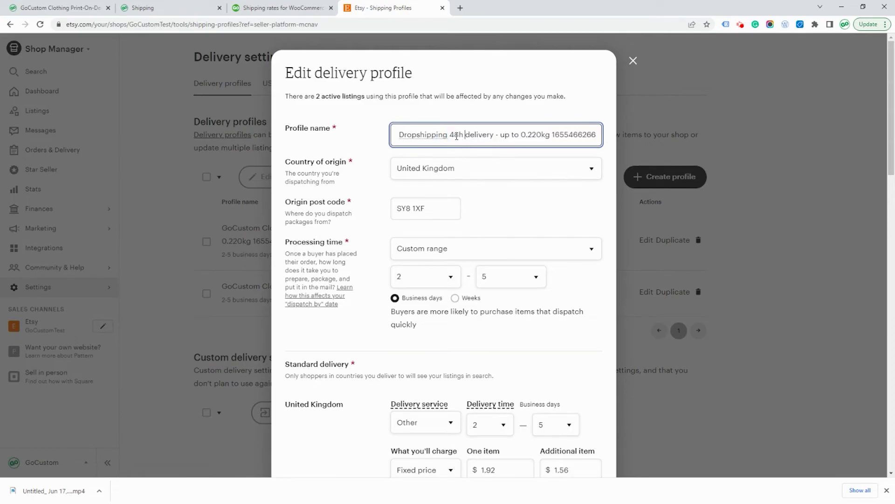
left_click_drag(450, 136, 459, 135)
left_click(511, 209)
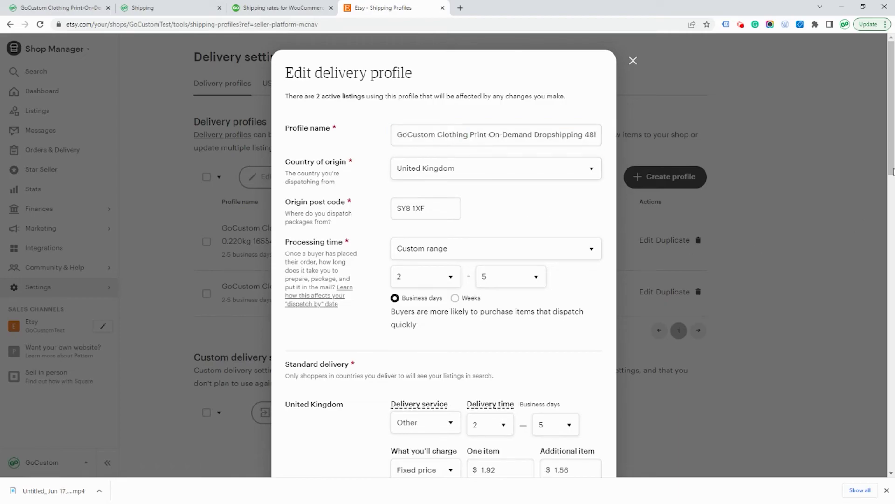
scroll(893, 168, "down", 9)
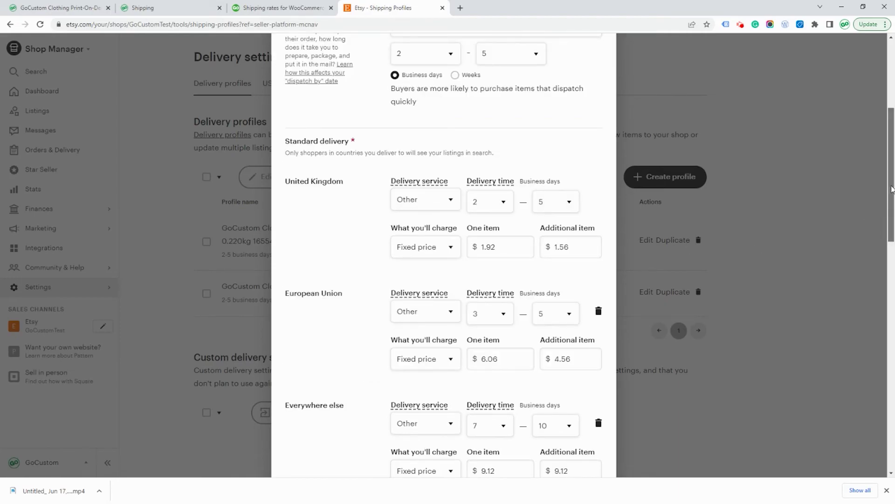
scroll(891, 252, "down", 2)
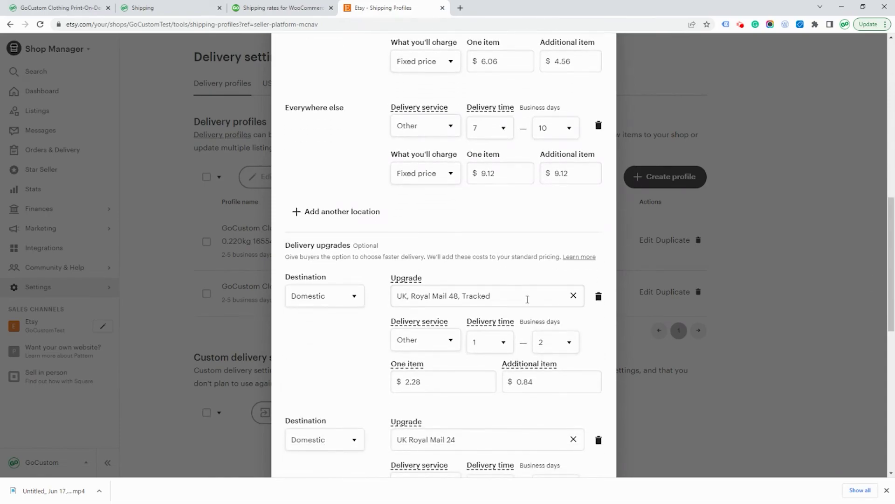
left_click_drag(496, 296, 388, 298)
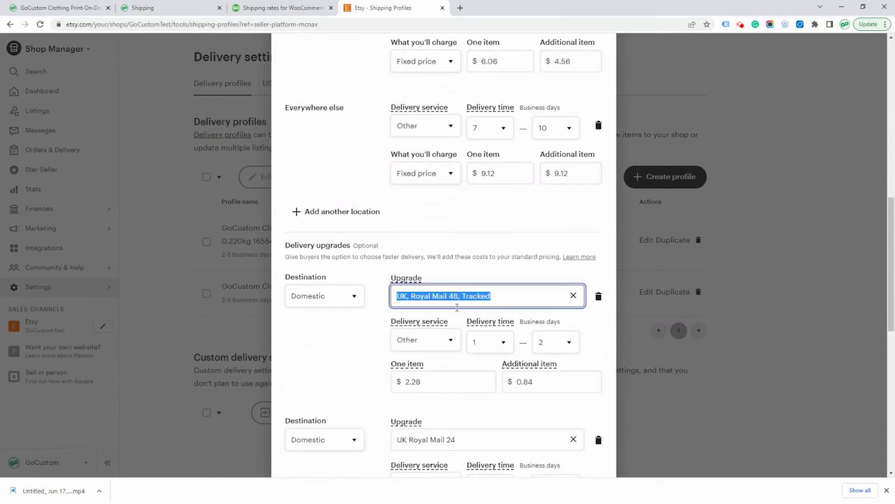